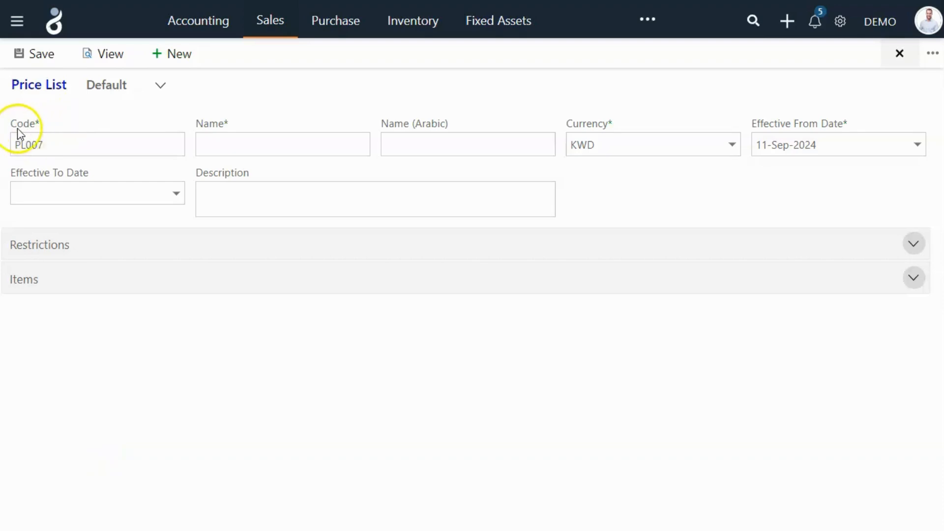
Name the new price list "Wholesale Price list" and go through its Arabic name, currency and effective from date fields
{"action": "left_click", "coordinate": [207, 142]}
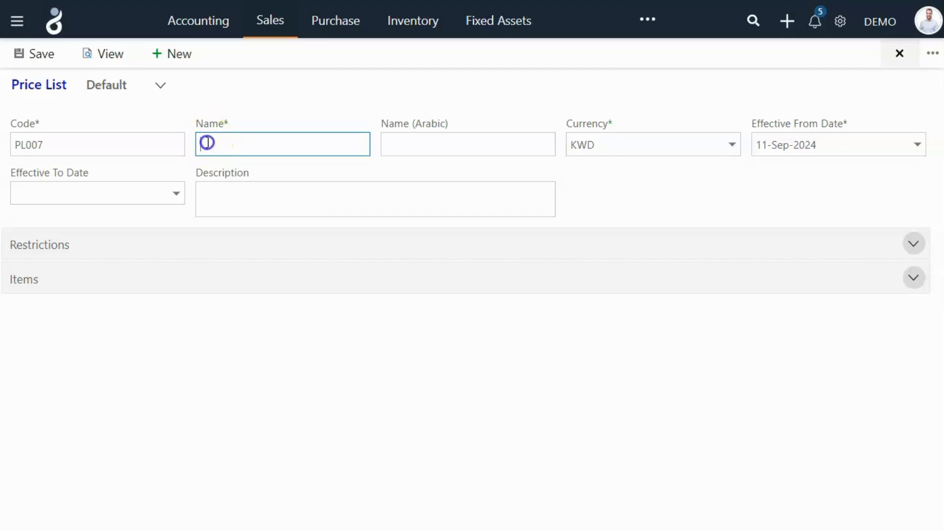
{"action": "type", "text": "Wholesale Price list"}
{"action": "left_click", "coordinate": [407, 130]}
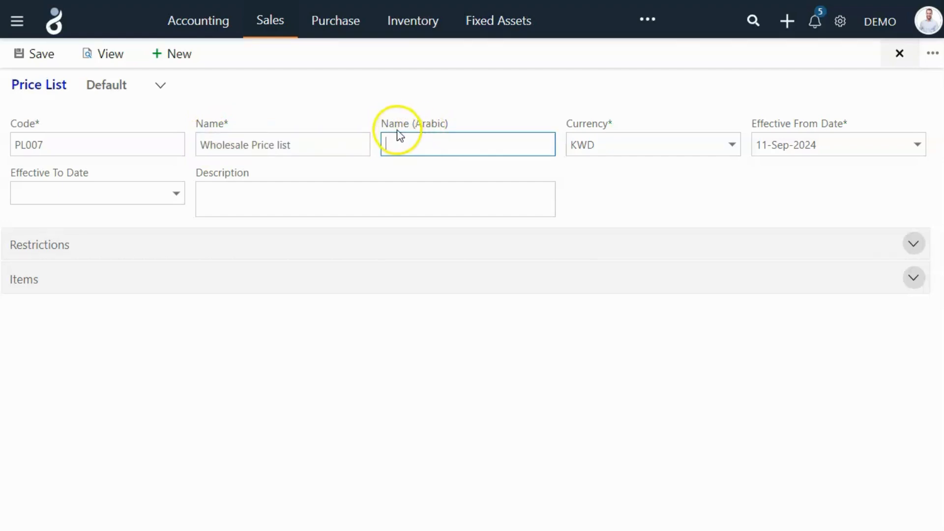
{"action": "left_click", "coordinate": [611, 145]}
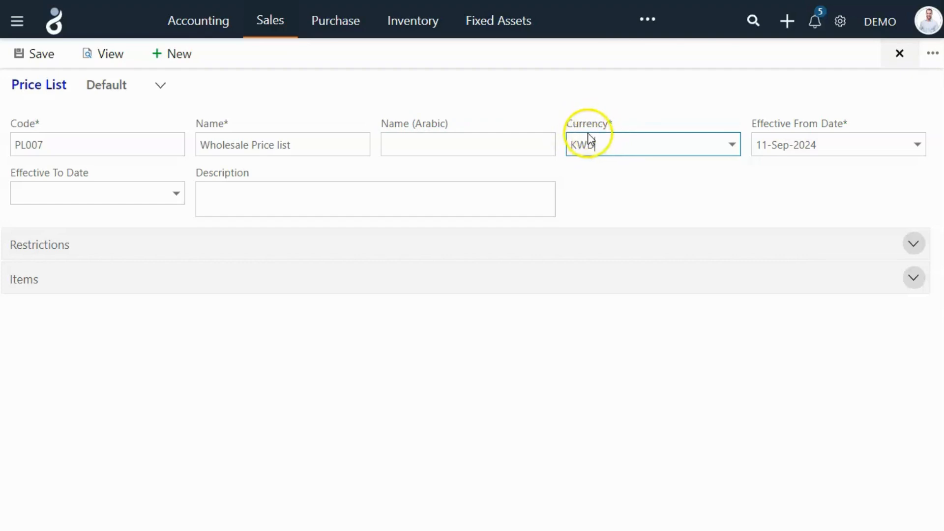
{"action": "left_click", "coordinate": [775, 130]}
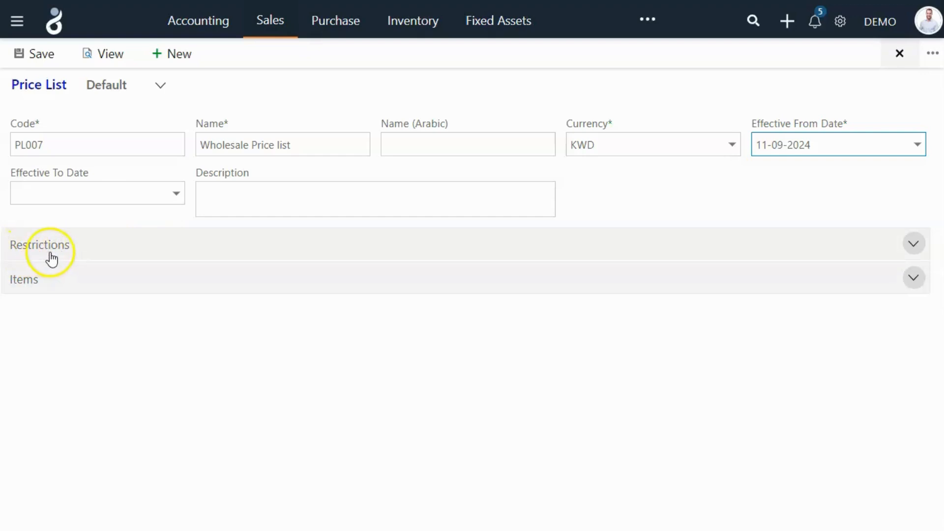
Expand Restrictions and try the options for undefined role sales, sales below item cost, undefined item sales and auto insert while creating customers
{"action": "left_click", "coordinate": [89, 254]}
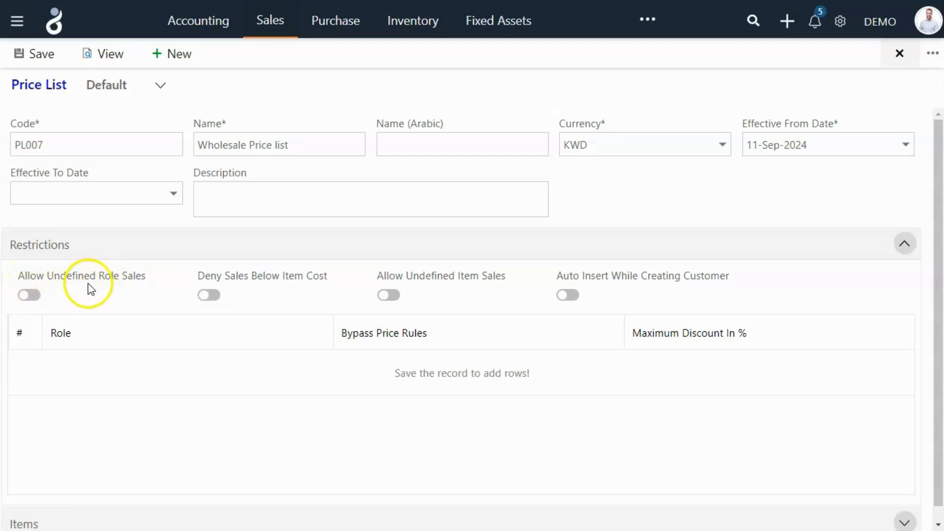
{"action": "left_click", "coordinate": [31, 294]}
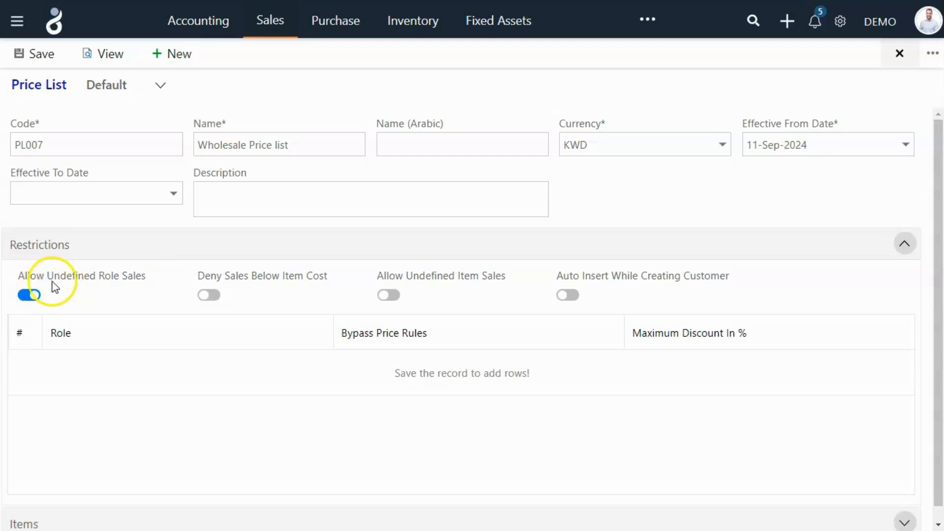
{"action": "left_click", "coordinate": [29, 295]}
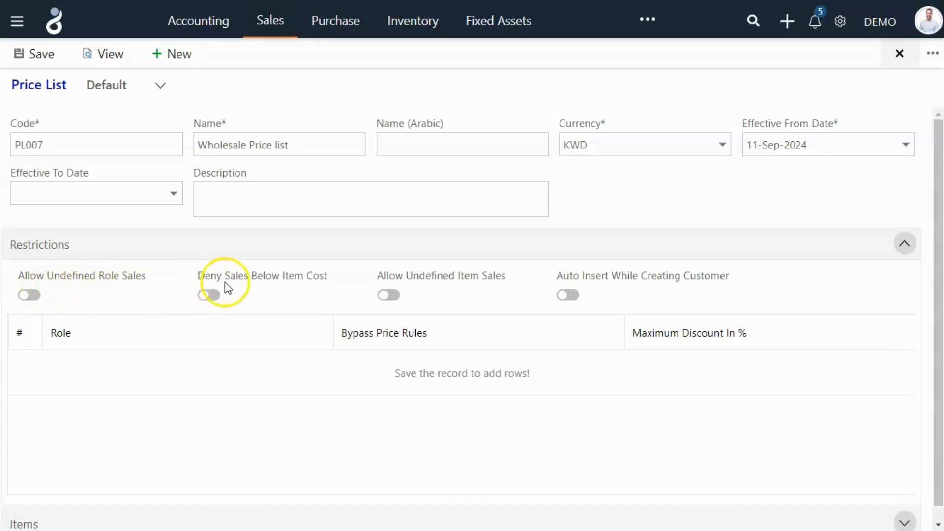
{"action": "left_click", "coordinate": [212, 295]}
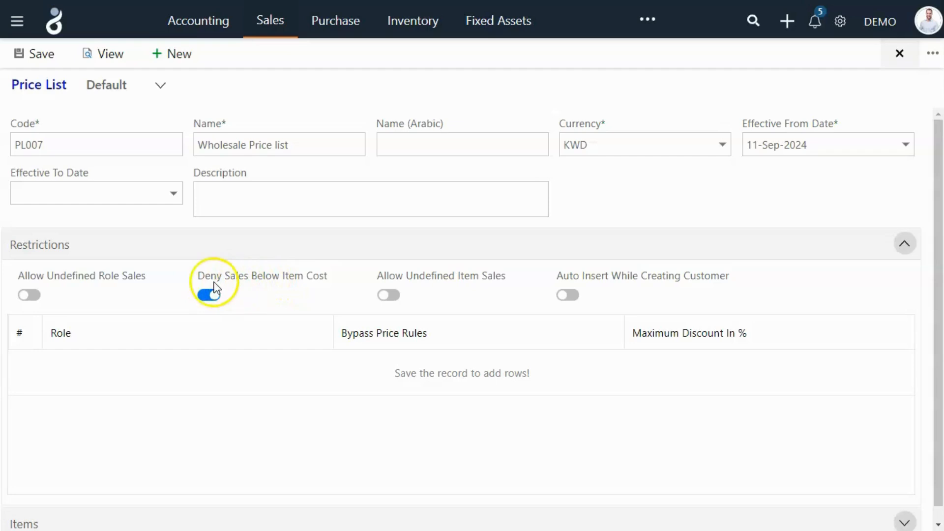
{"action": "left_click", "coordinate": [212, 293]}
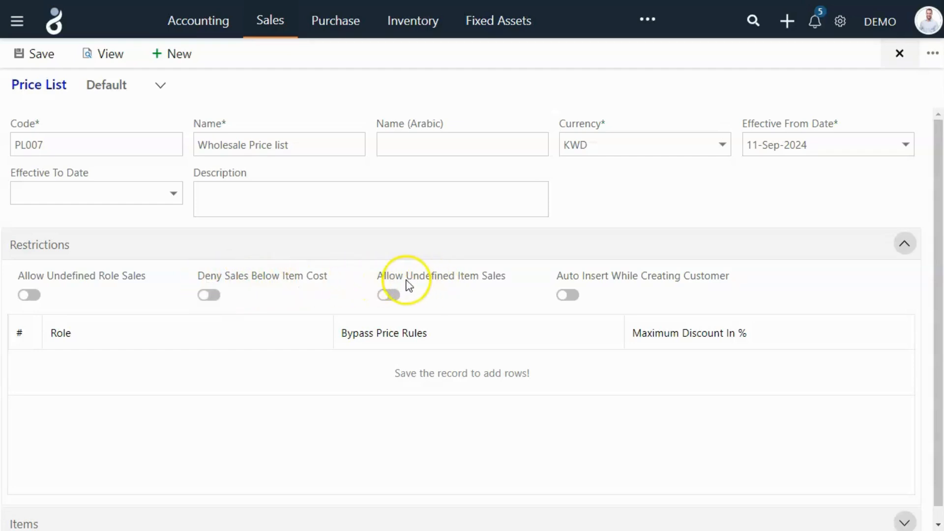
{"action": "left_click", "coordinate": [389, 297]}
{"action": "left_click", "coordinate": [393, 295]}
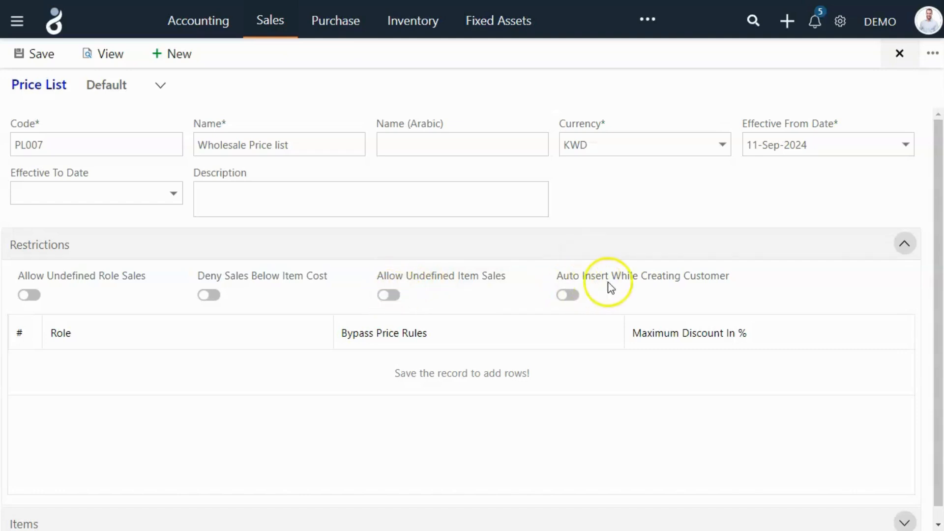
{"action": "left_click", "coordinate": [578, 297]}
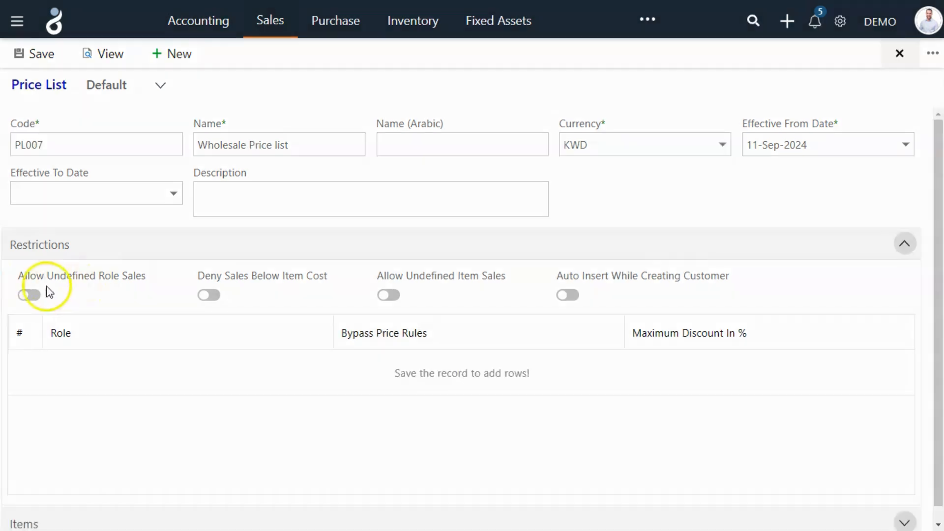
{"action": "left_click", "coordinate": [29, 295]}
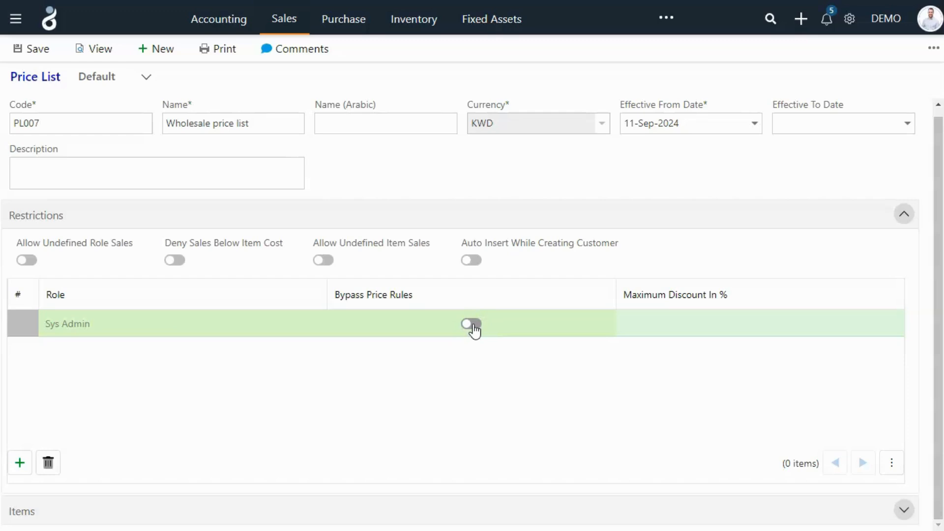
Check the Sys Admin role's bypass price rules and maximum discount fields, and expand the Items section
{"action": "left_click", "coordinate": [473, 329]}
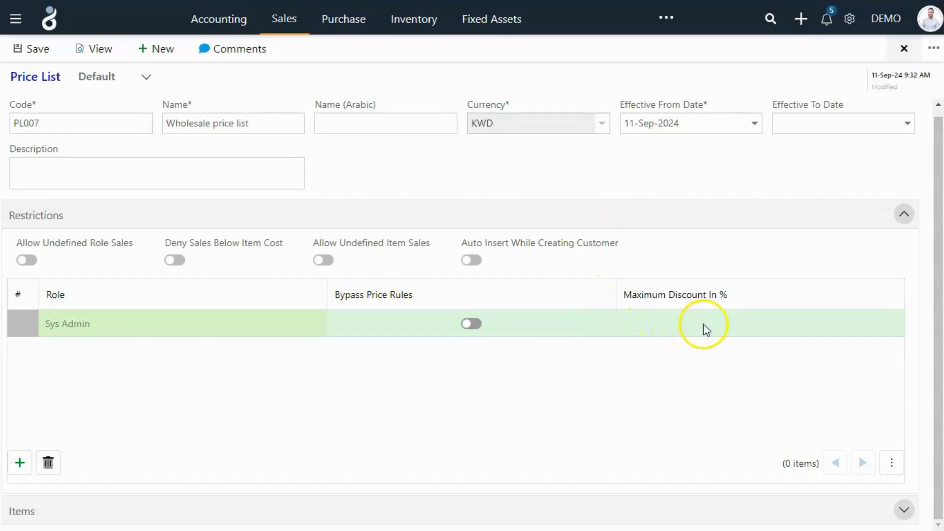
{"action": "left_click", "coordinate": [707, 325]}
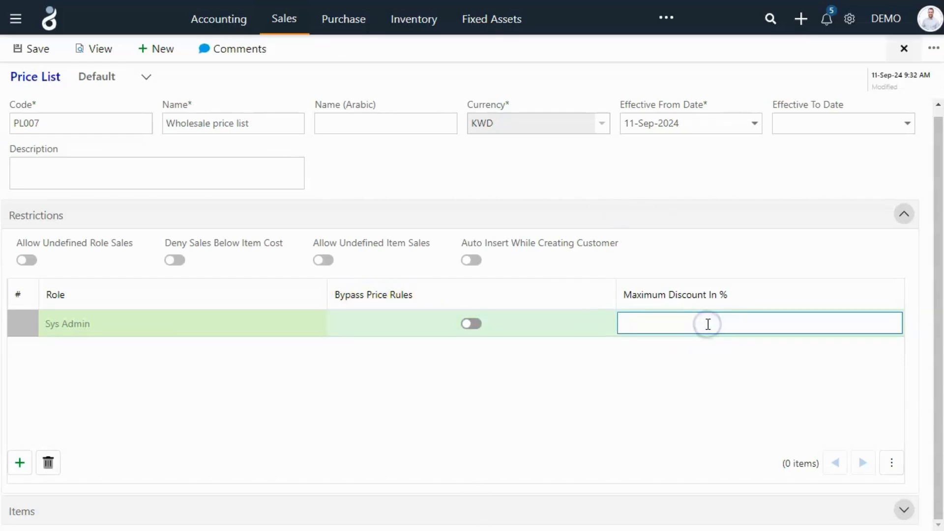
{"action": "left_click", "coordinate": [14, 525]}
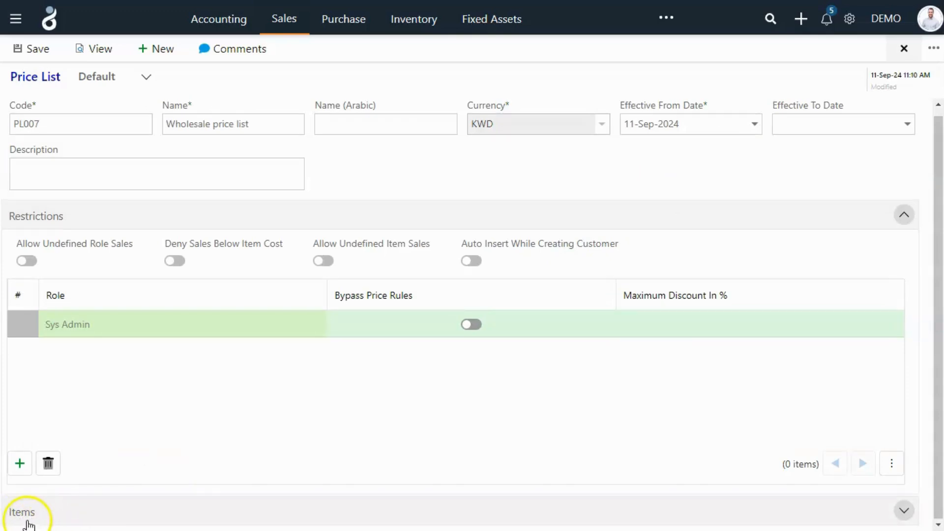
{"action": "left_click", "coordinate": [20, 524]}
Add an item row for UNO-PC-raisin item1 | Titan watch with a unit price of 20
{"action": "left_click", "coordinate": [32, 327]}
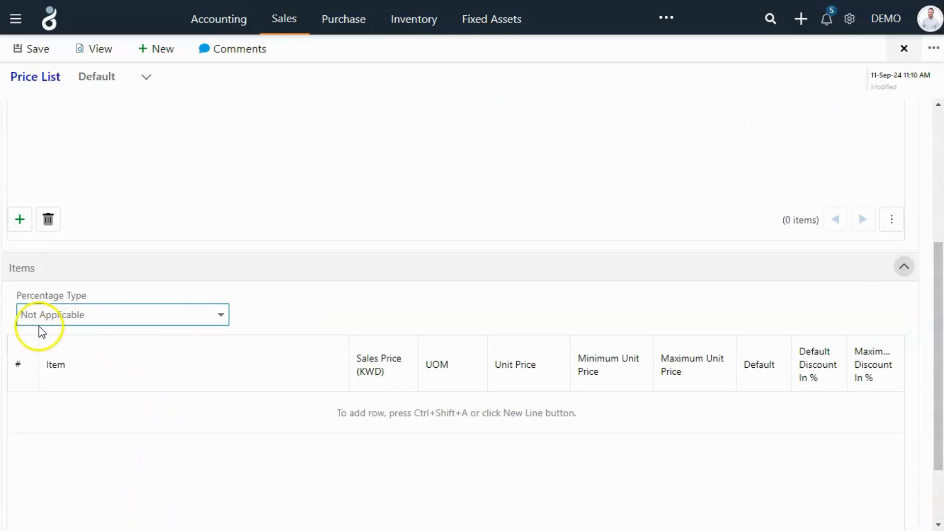
{"action": "scroll", "coordinate": [29, 418], "scroll_direction": "down", "scroll_amount": 2}
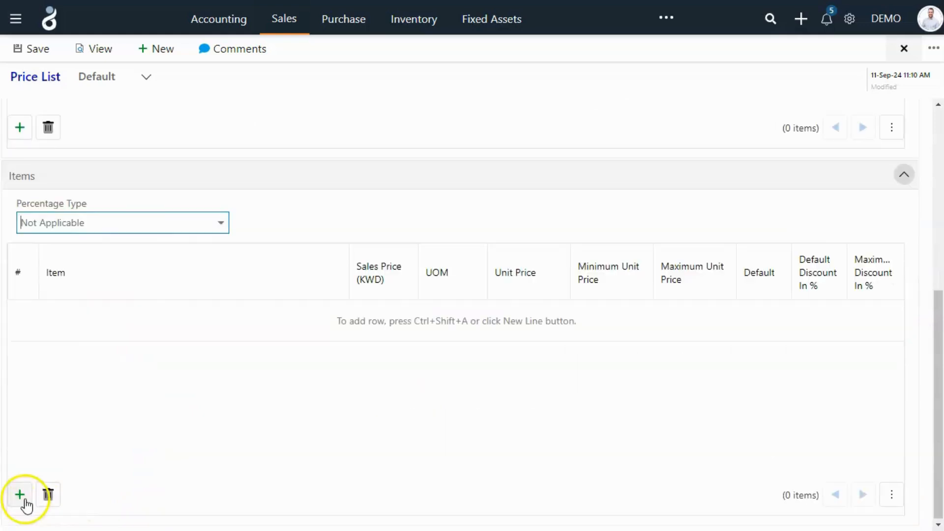
{"action": "left_click", "coordinate": [20, 494]}
{"action": "left_click", "coordinate": [543, 316]}
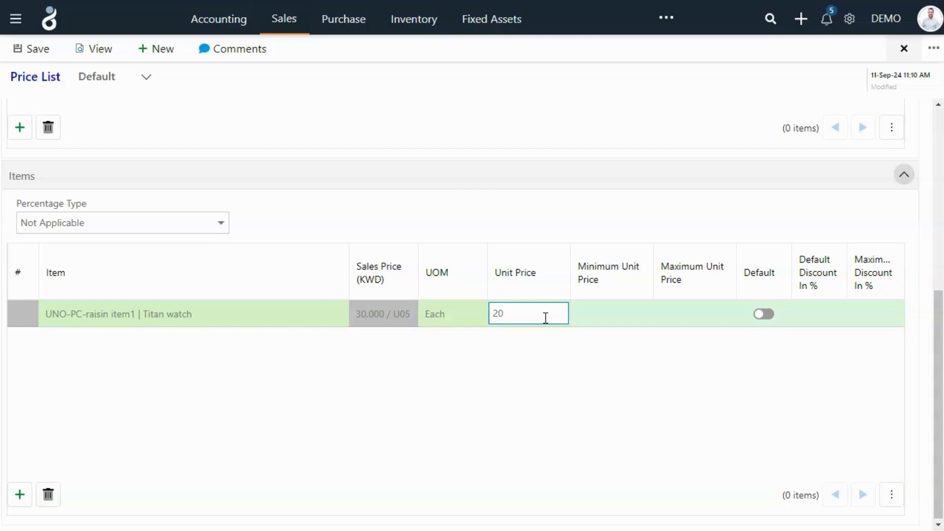
Set the percentage type to Markup with a percentage of 20 and check the Titan watch's recalculated unit price
{"action": "left_click", "coordinate": [147, 223]}
{"action": "left_click", "coordinate": [170, 267]}
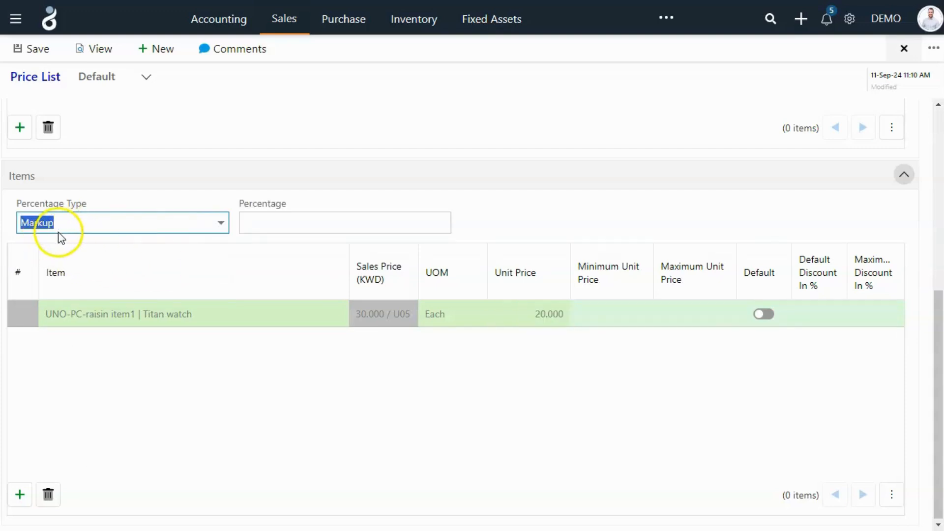
{"action": "left_click", "coordinate": [335, 224]}
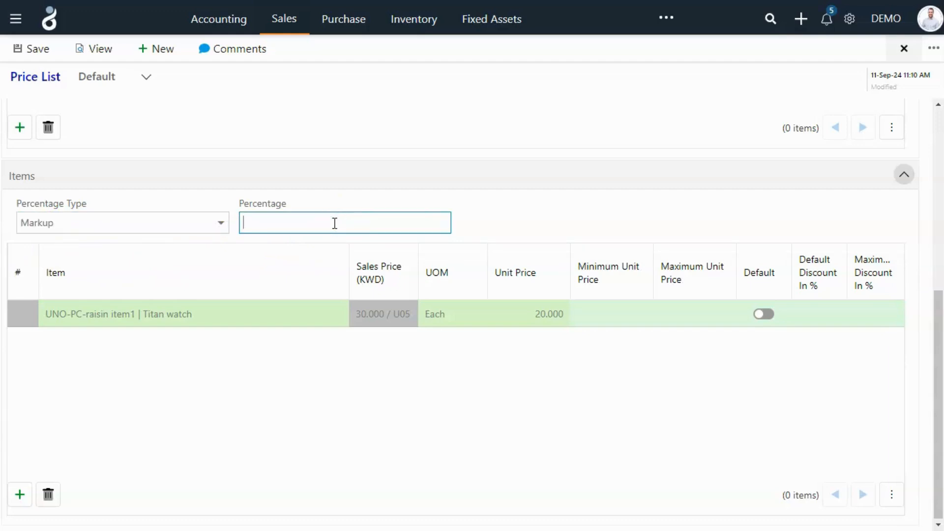
{"action": "left_click", "coordinate": [374, 322]}
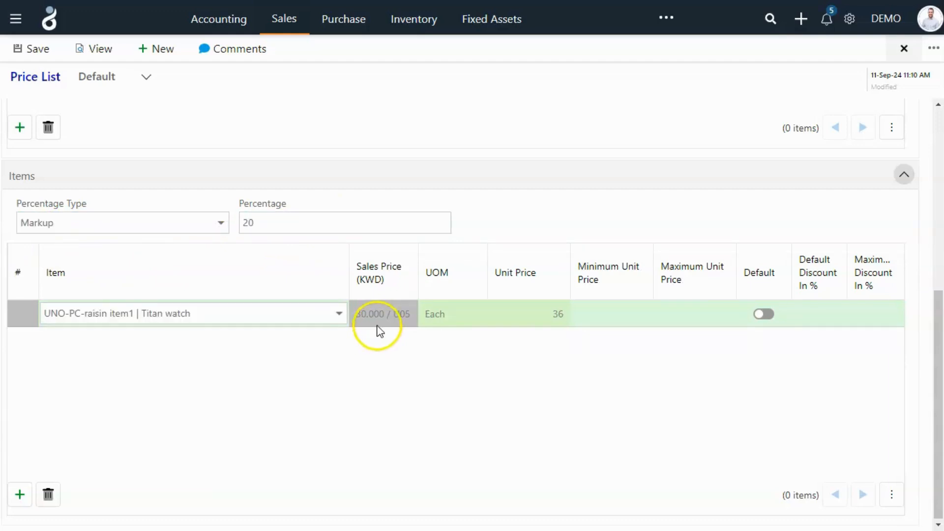
{"action": "left_click", "coordinate": [503, 323]}
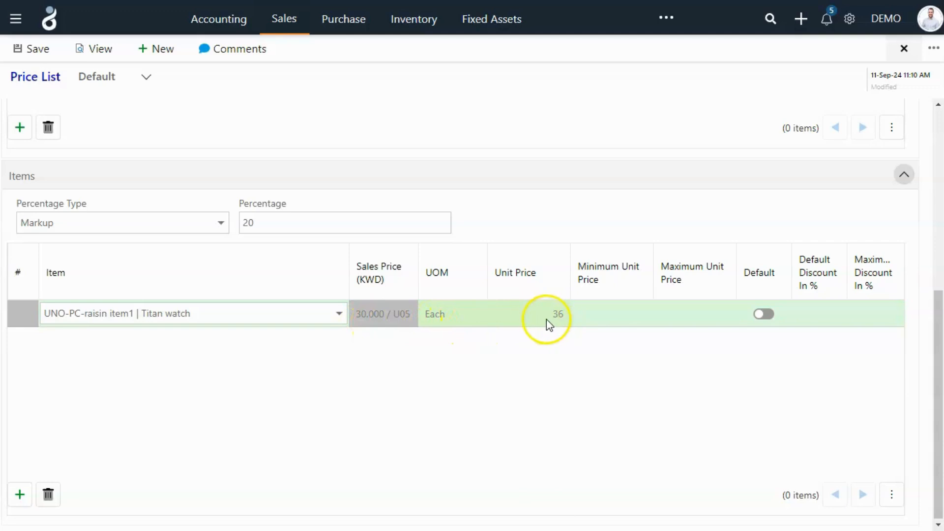
Change the percentage type of the items to Markdown
{"action": "left_click", "coordinate": [122, 222]}
{"action": "left_click", "coordinate": [179, 291]}
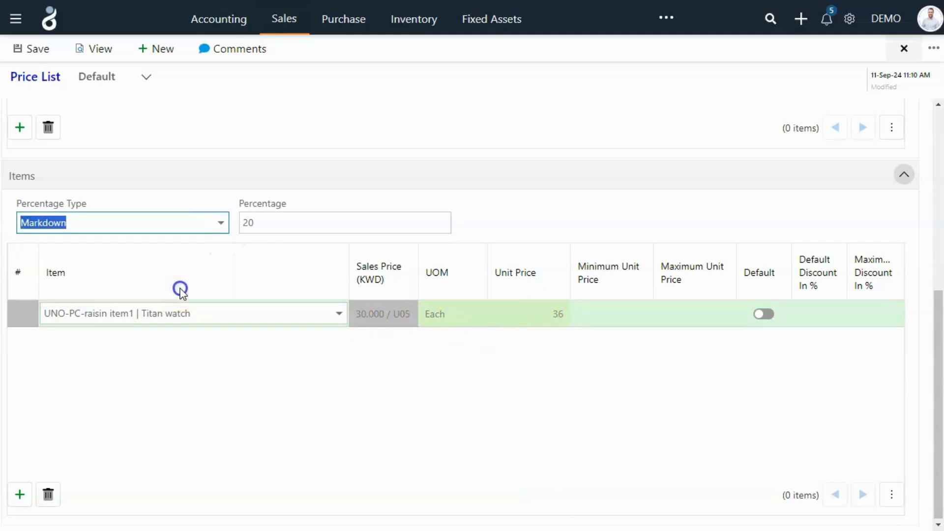
{"action": "left_click", "coordinate": [126, 201]}
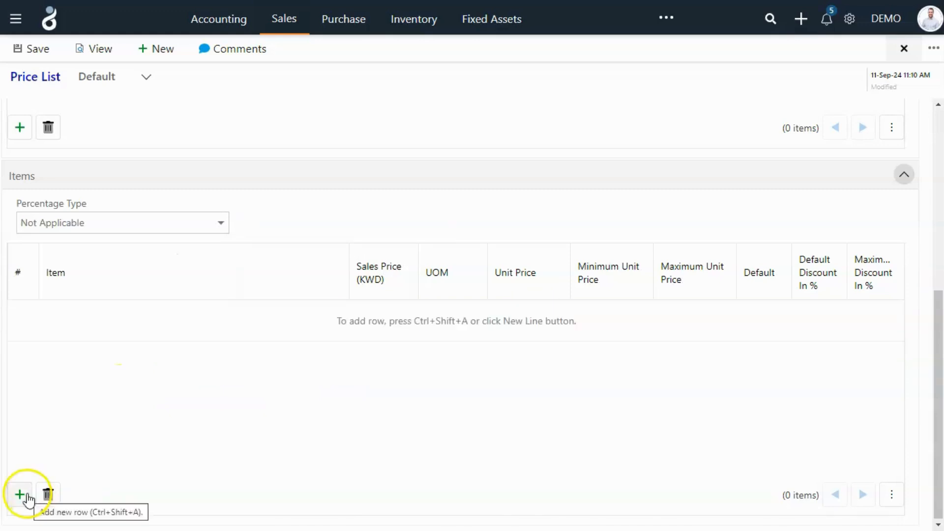
Add a new item row, search for "watch" and choose UNO-PC-raisin item1 | Titan watch
{"action": "left_click", "coordinate": [19, 494]}
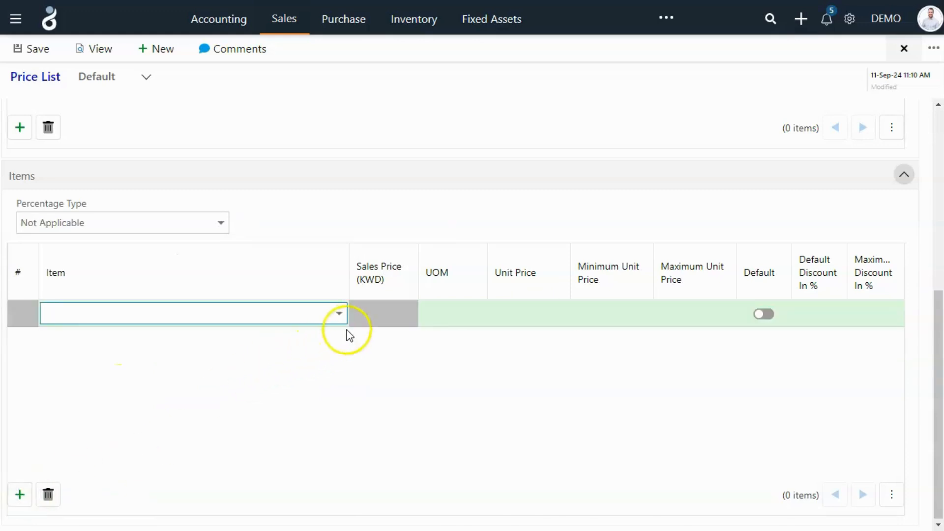
{"action": "type", "text": "watch"}
{"action": "left_click", "coordinate": [288, 396]}
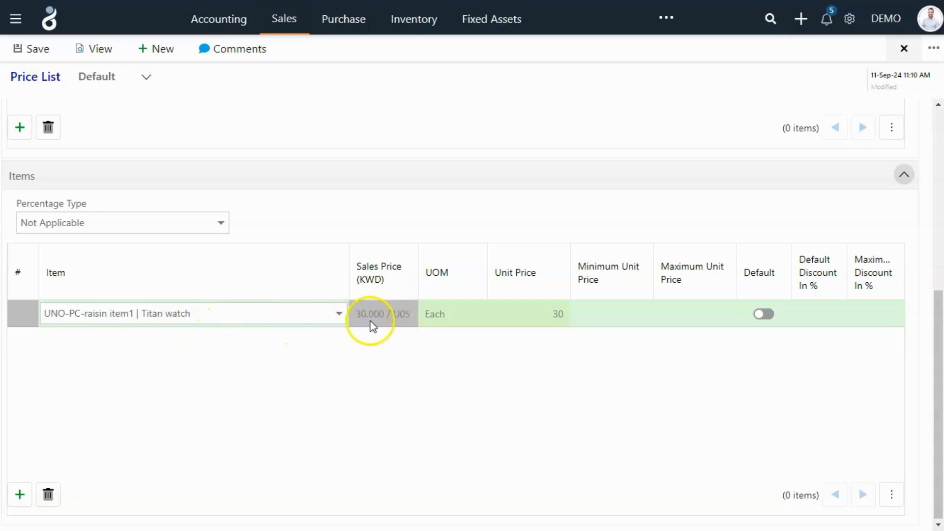
Try adding a second Titan watch row with Piece as its unit of measure
{"action": "left_click", "coordinate": [476, 321]}
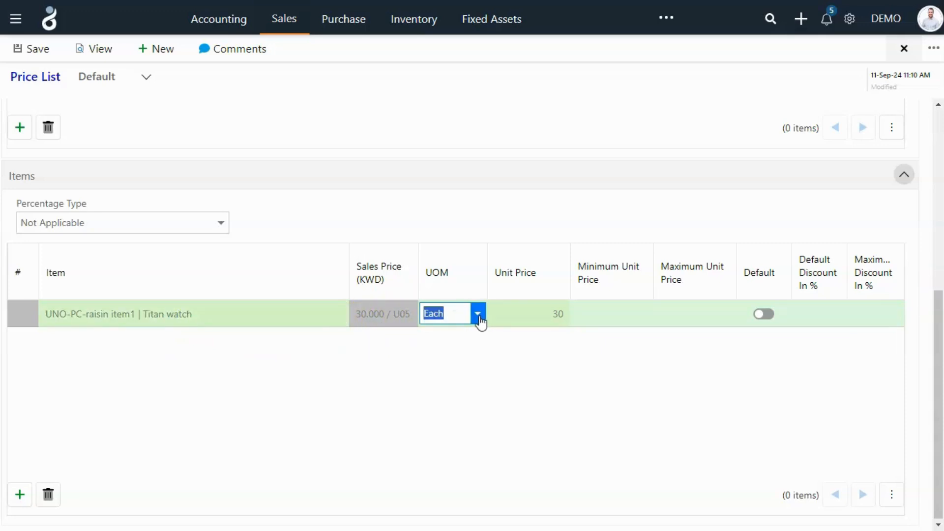
{"action": "left_click", "coordinate": [479, 317]}
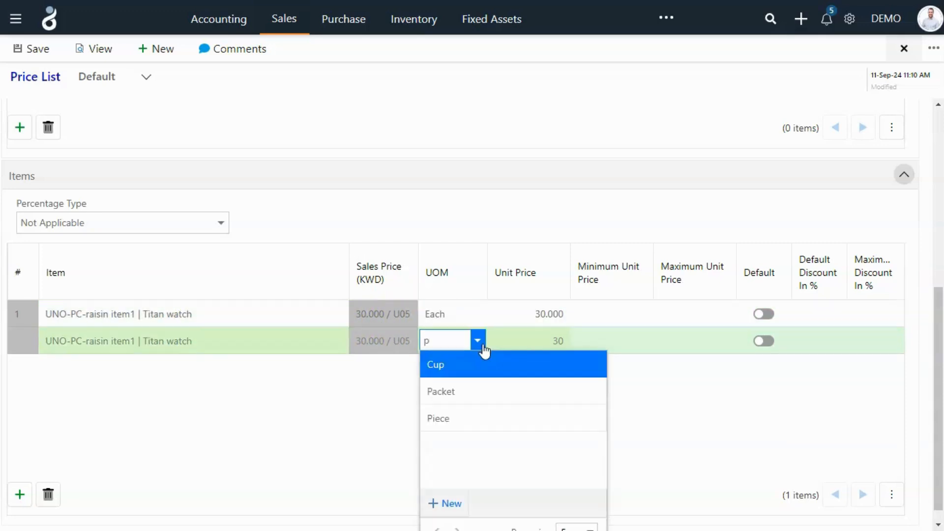
{"action": "left_click", "coordinate": [497, 417]}
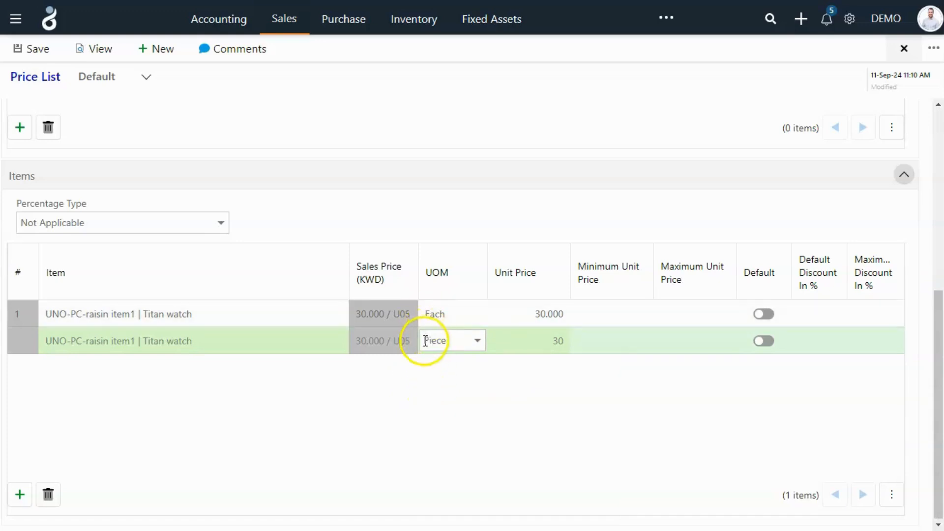
{"action": "left_click", "coordinate": [370, 320]}
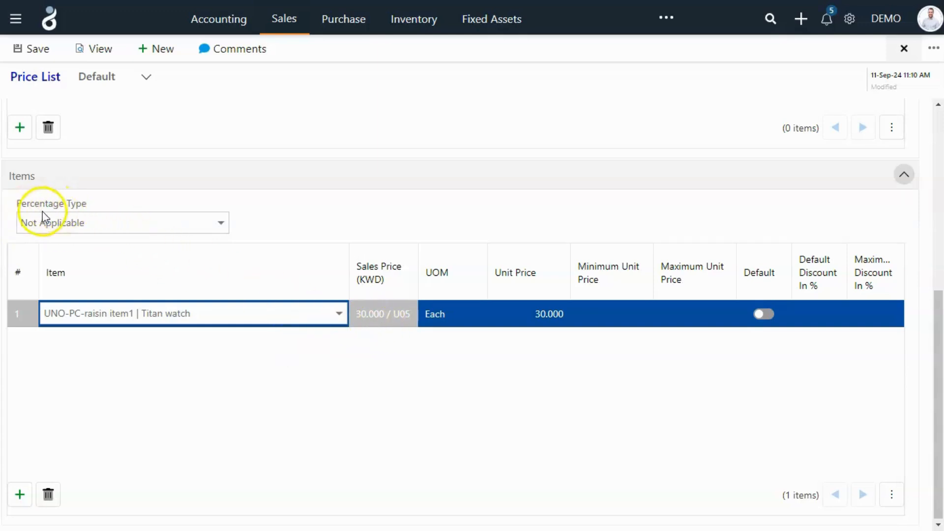
Set the Titan watch's minimum unit price to 20 and its maximum unit price to 35
{"action": "left_click", "coordinate": [524, 318]}
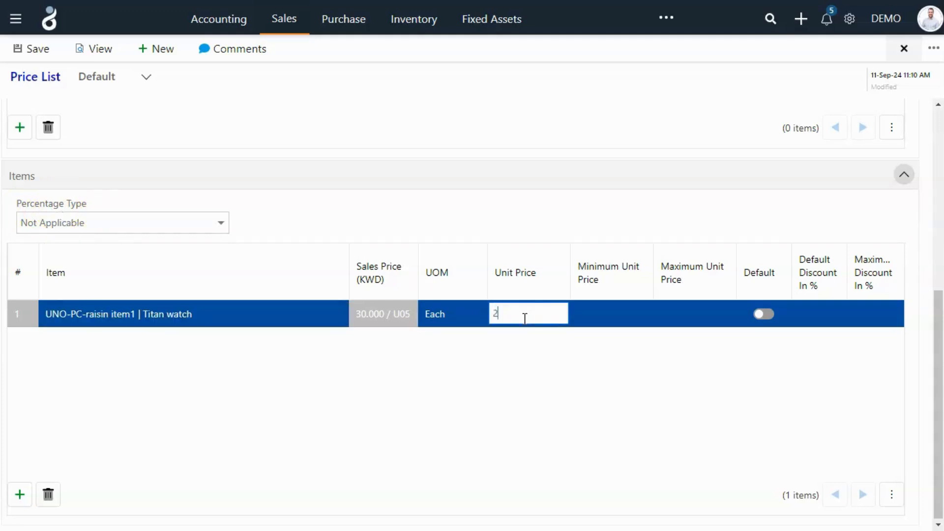
{"action": "left_click", "coordinate": [606, 316]}
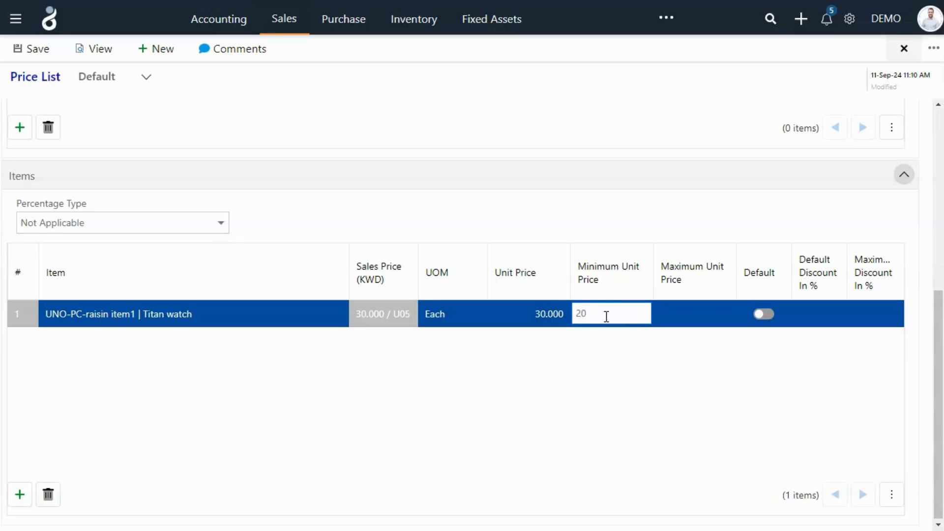
{"action": "left_click", "coordinate": [701, 317]}
{"action": "type", "text": "35"}
{"action": "left_click", "coordinate": [680, 382]}
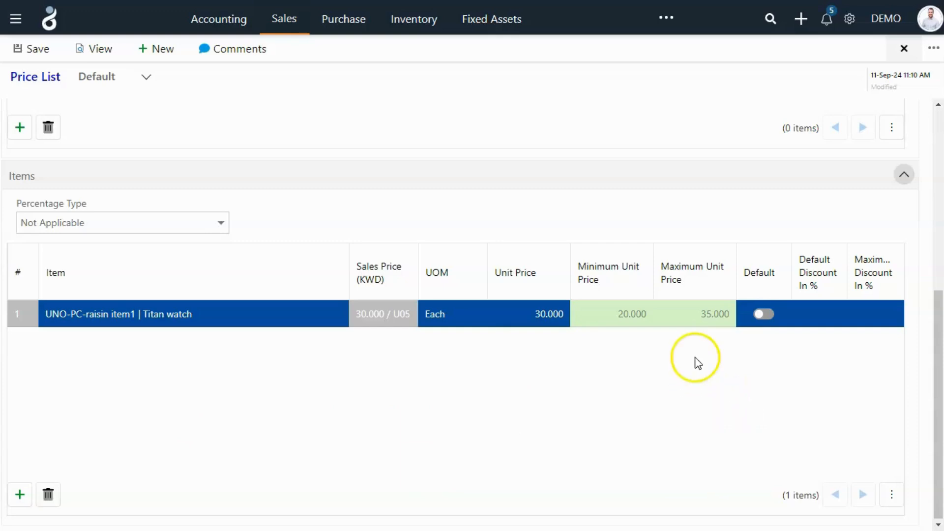
Set the Titan watch's default discount to 5%
{"action": "left_click", "coordinate": [812, 314]}
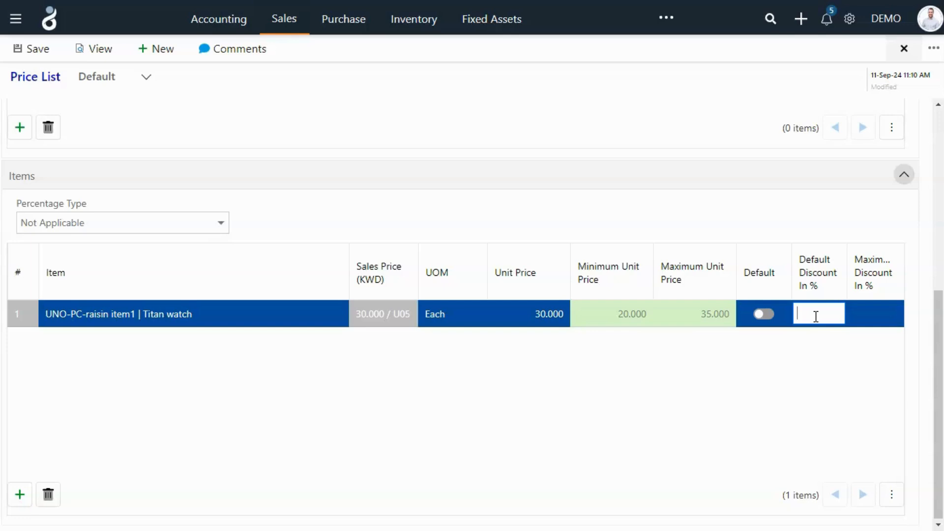
{"action": "type", "text": "5"}
{"action": "left_click", "coordinate": [812, 353]}
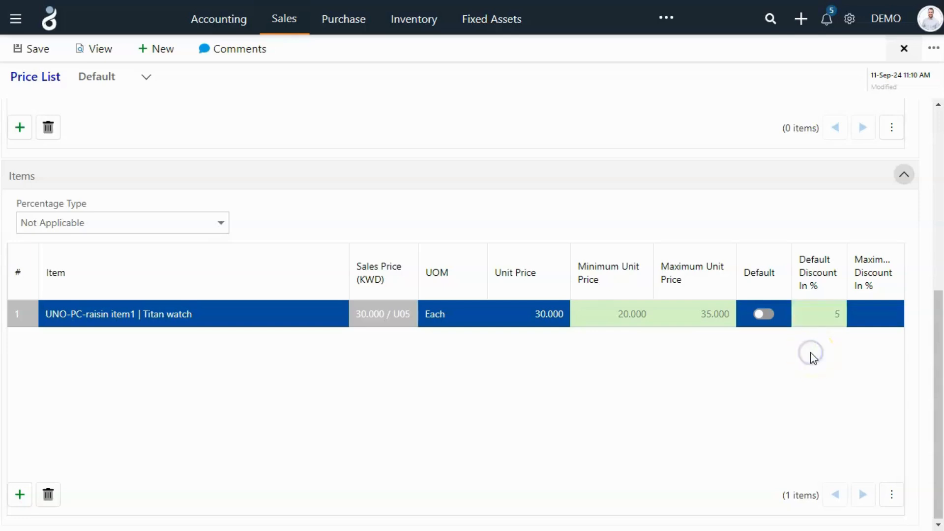
Set the Titan watch's maximum discount to 15% in the price list items
{"action": "left_click", "coordinate": [885, 321]}
{"action": "type", "text": "15"}
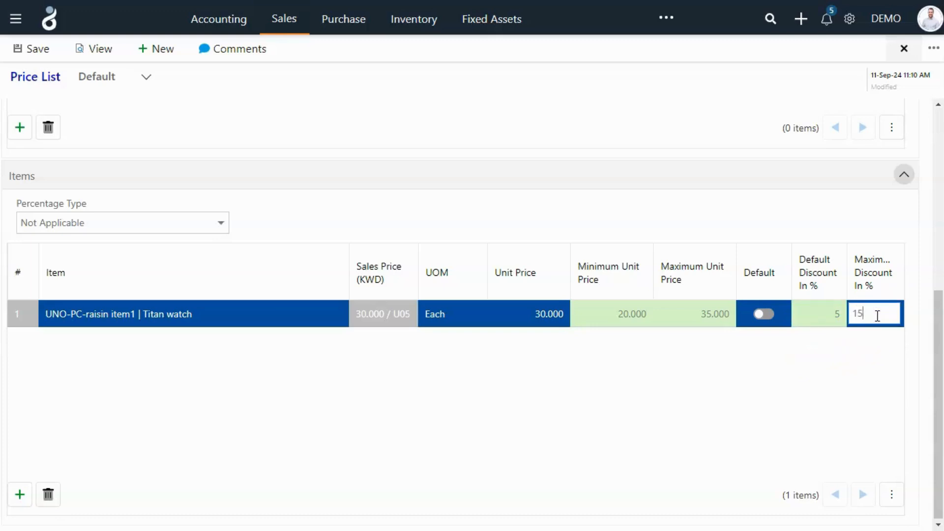
{"action": "left_click", "coordinate": [826, 379]}
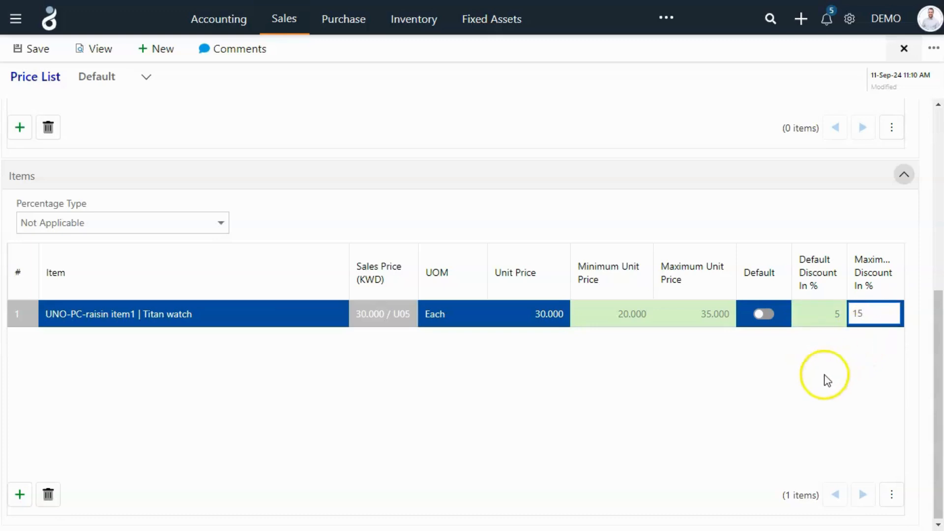
{"action": "left_click", "coordinate": [773, 402]}
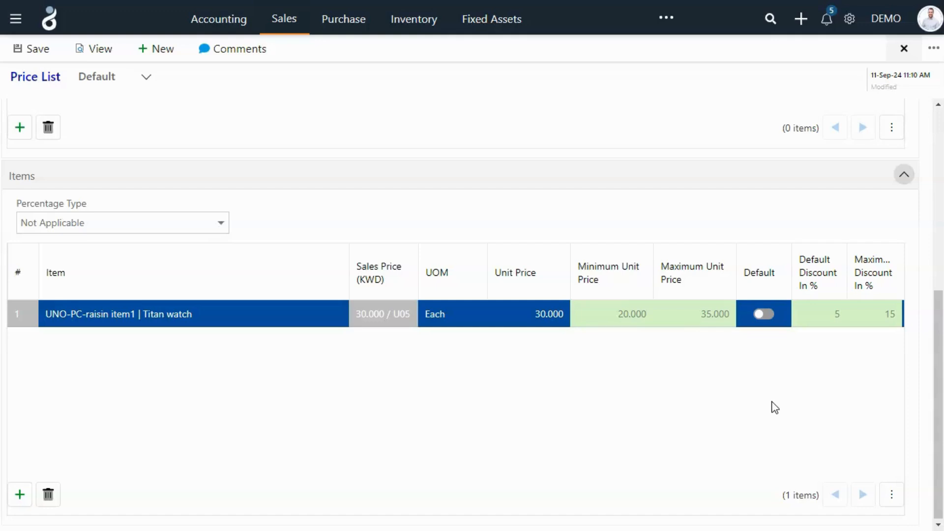
Set the Sys Admin role's maximum discount to 20% and switch on the Default option for the Titan watch
{"action": "scroll", "coordinate": [608, 417], "scroll_direction": "up", "scroll_amount": 4}
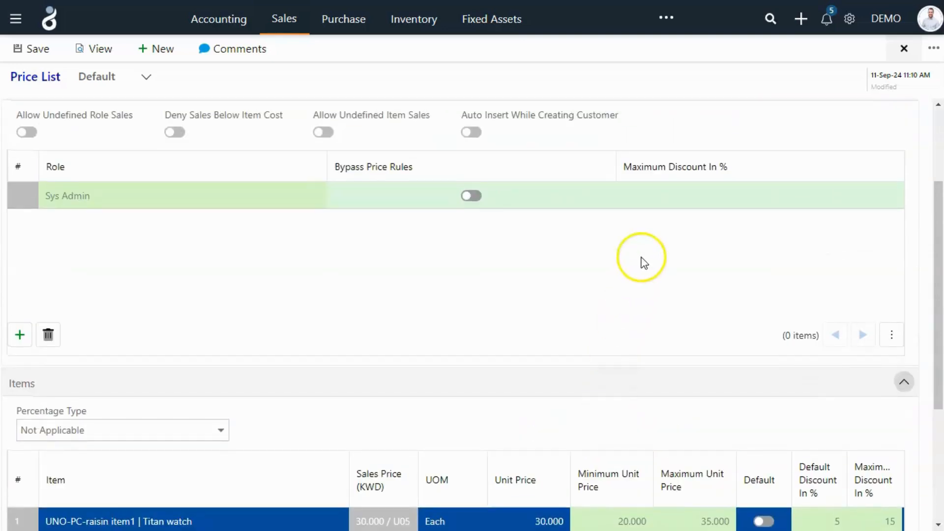
{"action": "left_click", "coordinate": [686, 194]}
{"action": "type", "text": "20"}
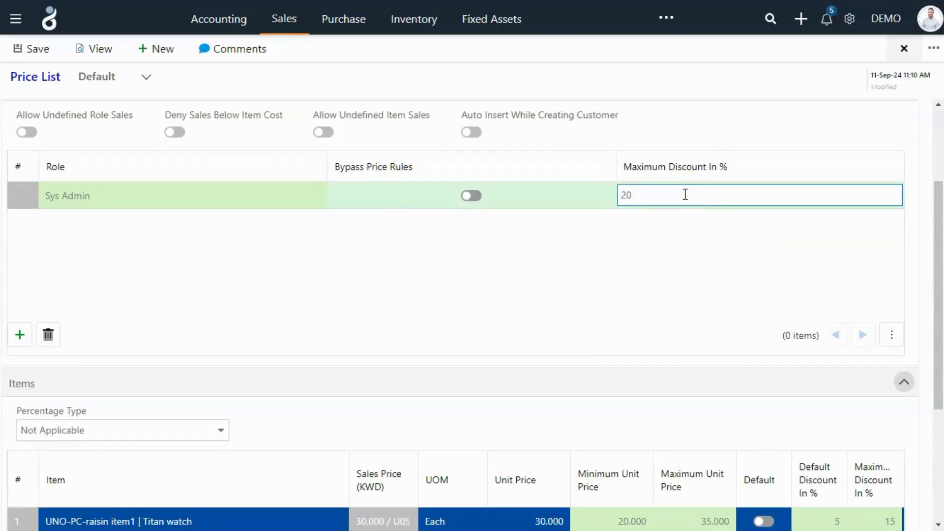
{"action": "scroll", "coordinate": [688, 253], "scroll_direction": "down", "scroll_amount": 4}
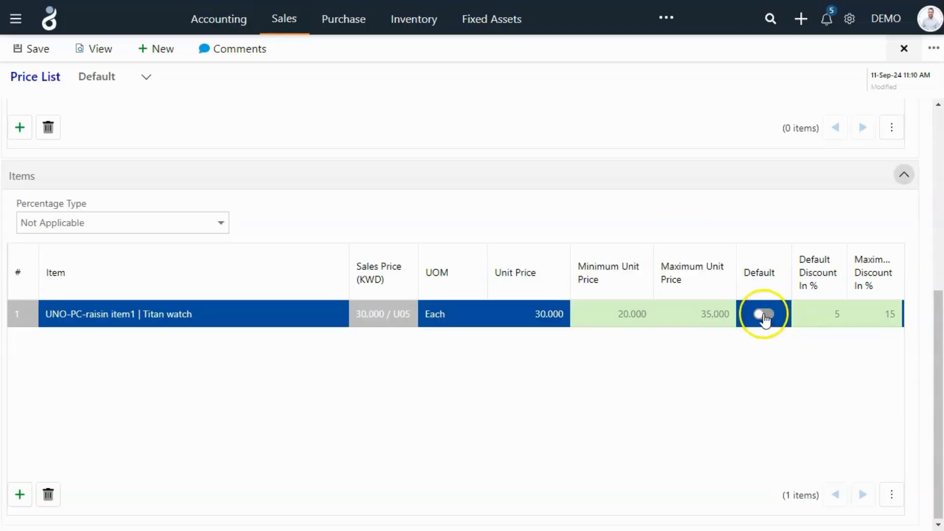
{"action": "left_click", "coordinate": [764, 315]}
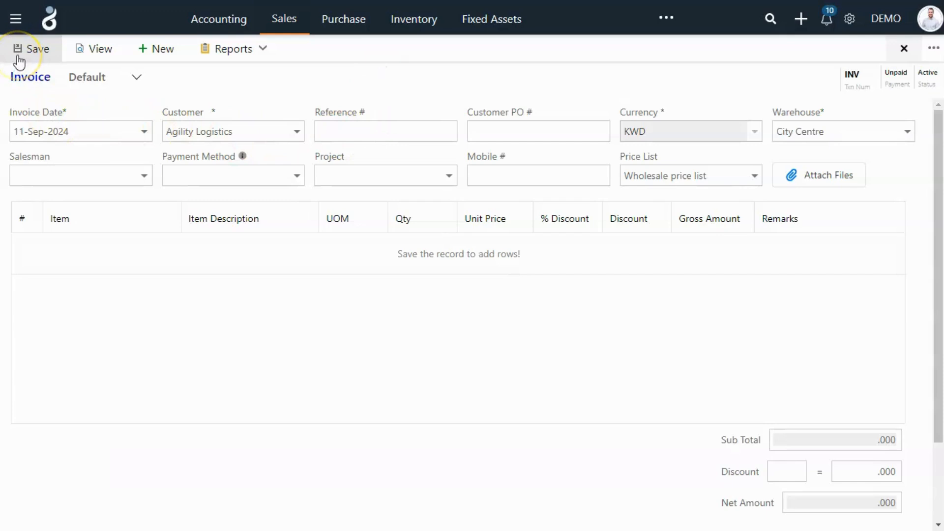
Save the new Agility Logistics invoice, search its items for "watch" and add UNO-PC-raisin item1 | Titan watch in the first row
{"action": "left_click", "coordinate": [19, 60]}
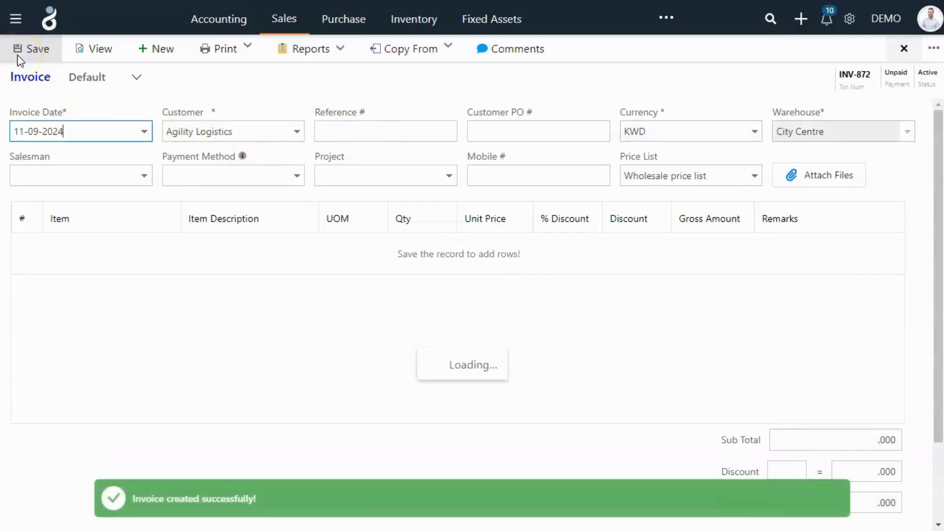
{"action": "left_click", "coordinate": [109, 248]}
{"action": "type", "text": "watch"}
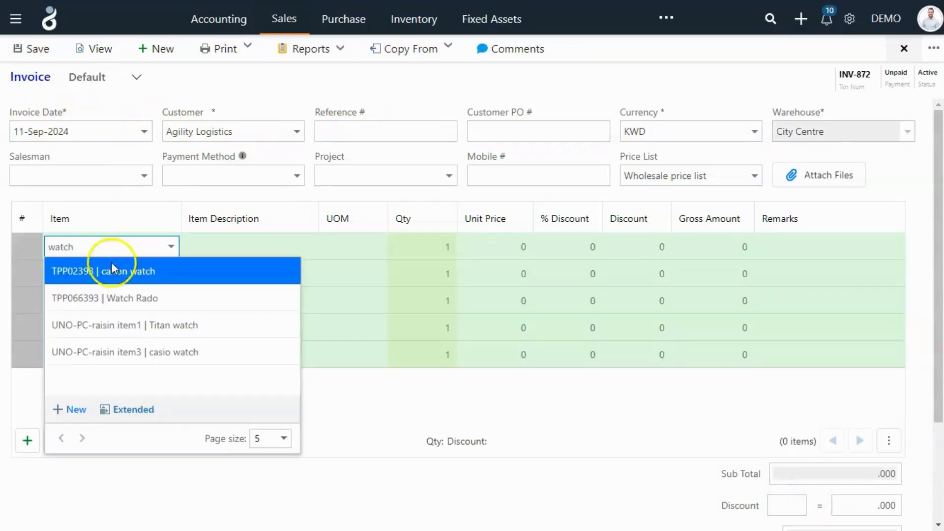
{"action": "left_click", "coordinate": [126, 332]}
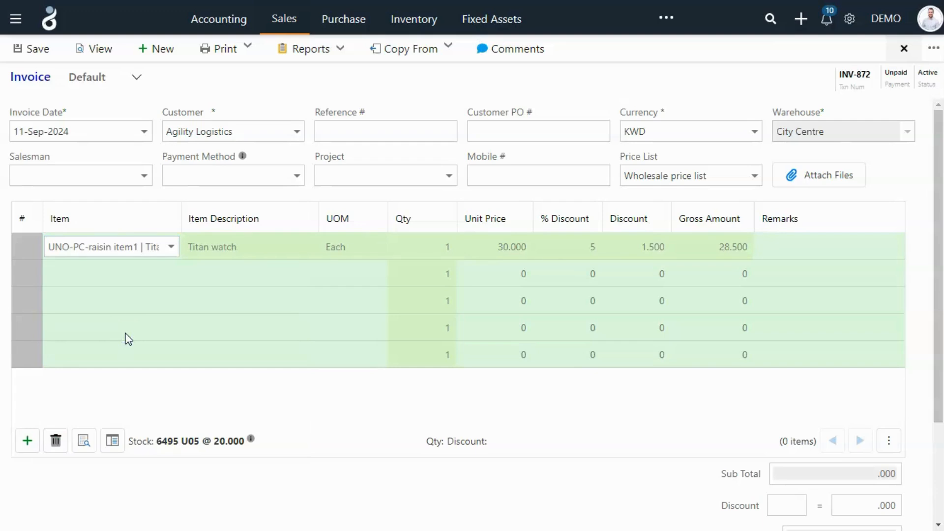
Try to save the invoice with the Titan watch's unit price set to 80
{"action": "left_click", "coordinate": [333, 249]}
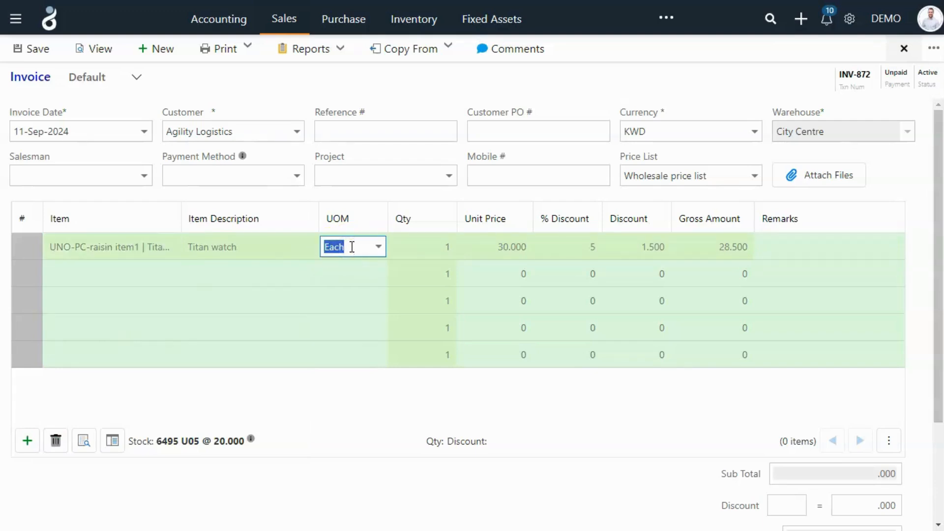
{"action": "left_click", "coordinate": [503, 249]}
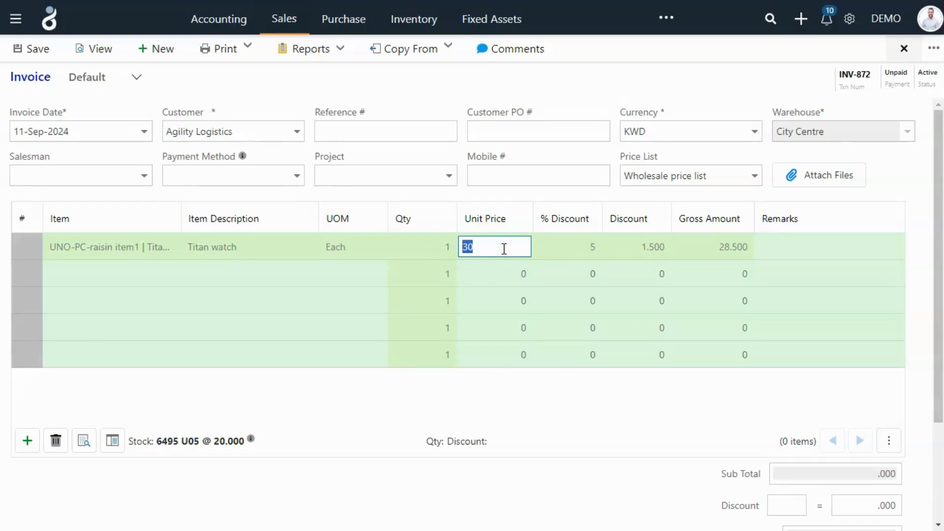
{"action": "type", "text": "80"}
{"action": "left_click", "coordinate": [29, 49]}
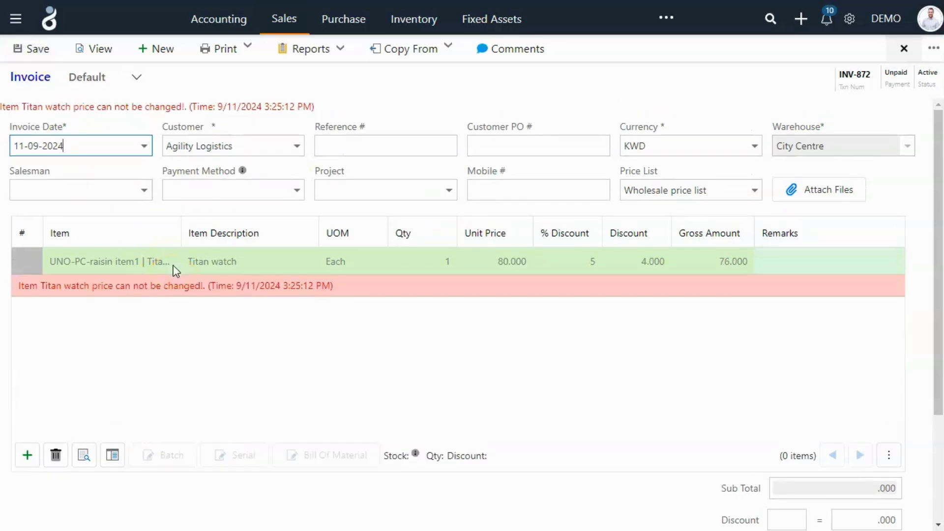